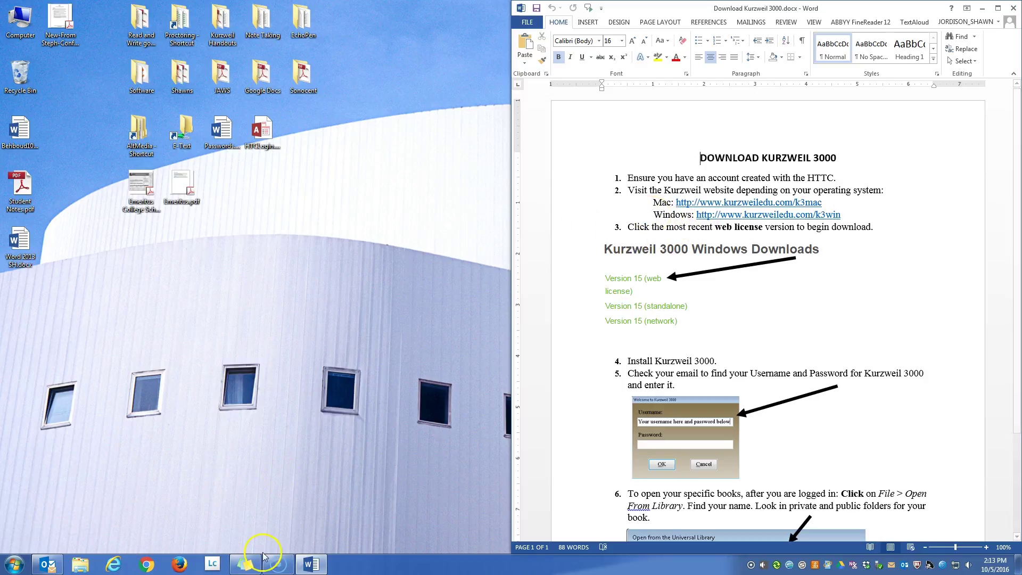
pyautogui.click(145, 564)
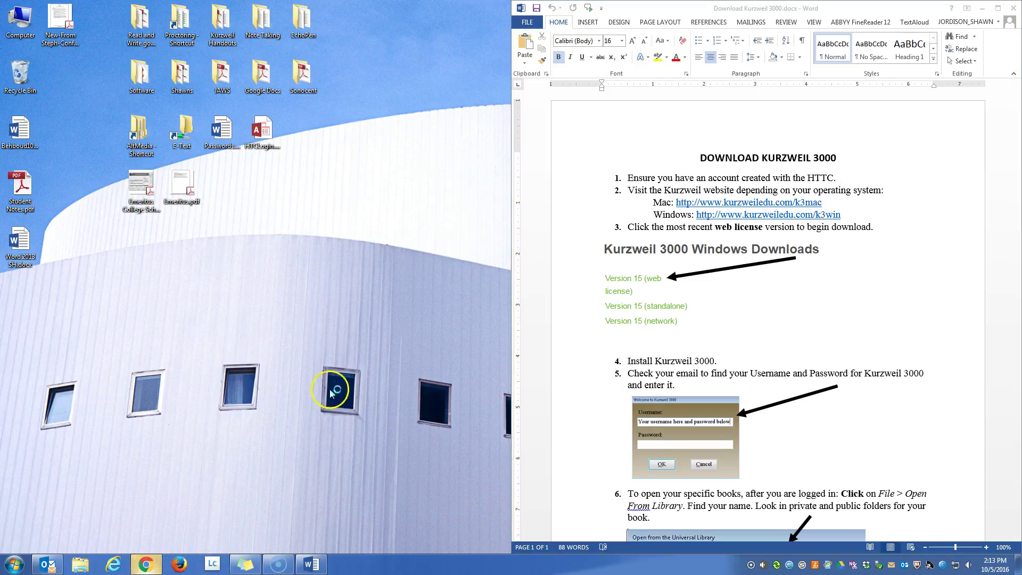
pyautogui.moveTo(729, 11); pyautogui.dragTo(1, 59)
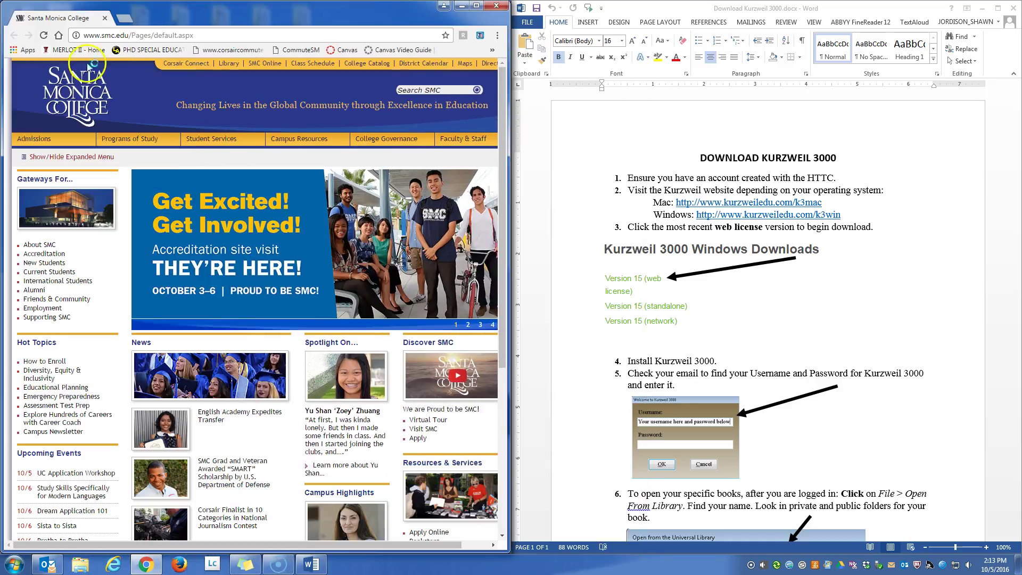
pyautogui.click(175, 36)
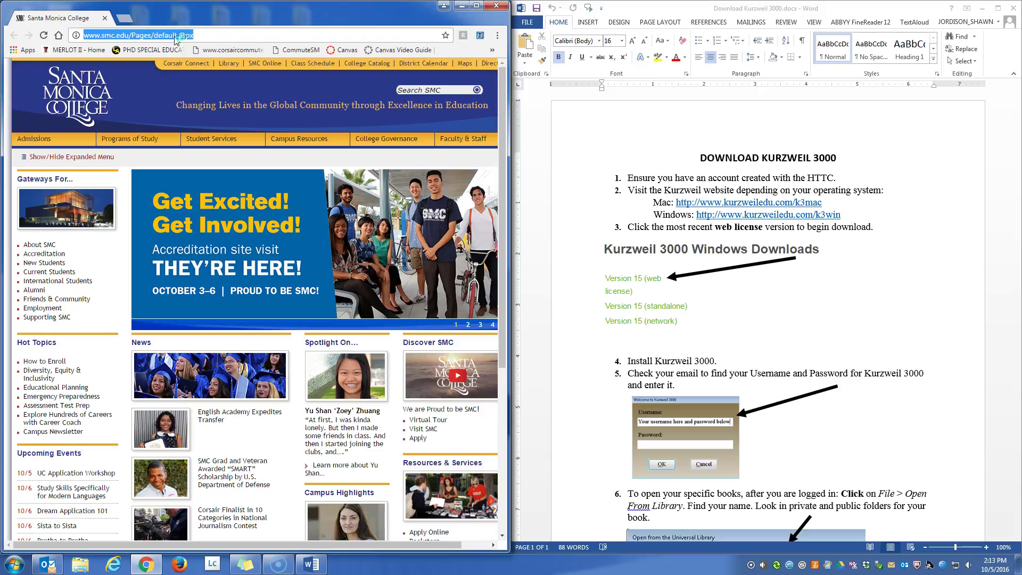
pyautogui.write('www.')
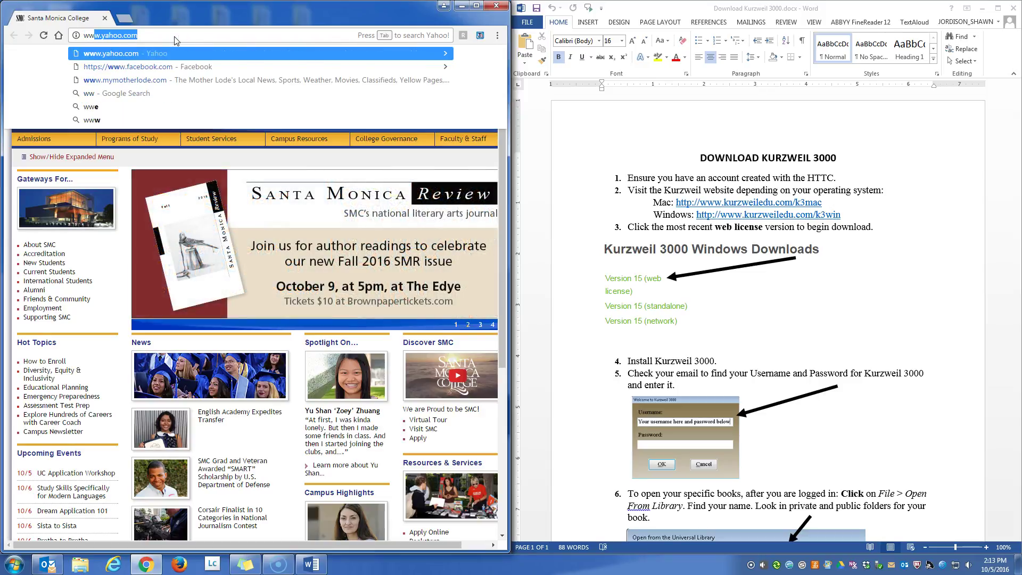
pyautogui.write('kurz')
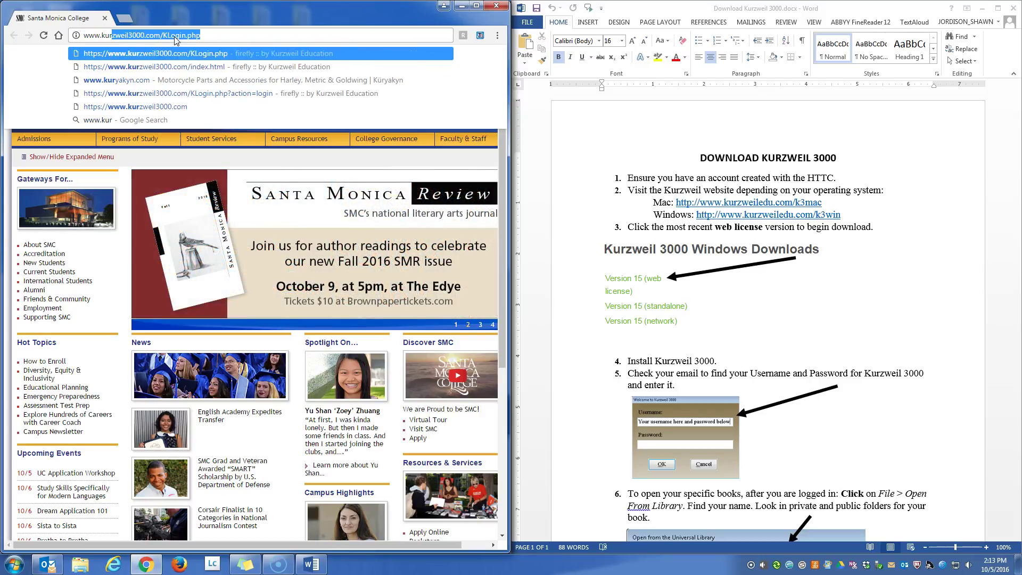
pyautogui.write('weile')
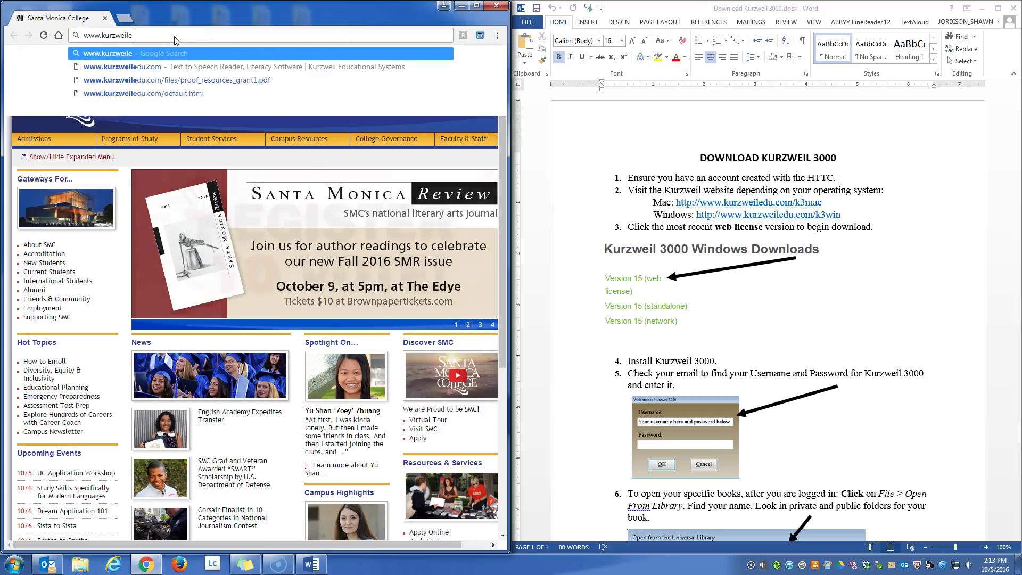
pyautogui.write('du')
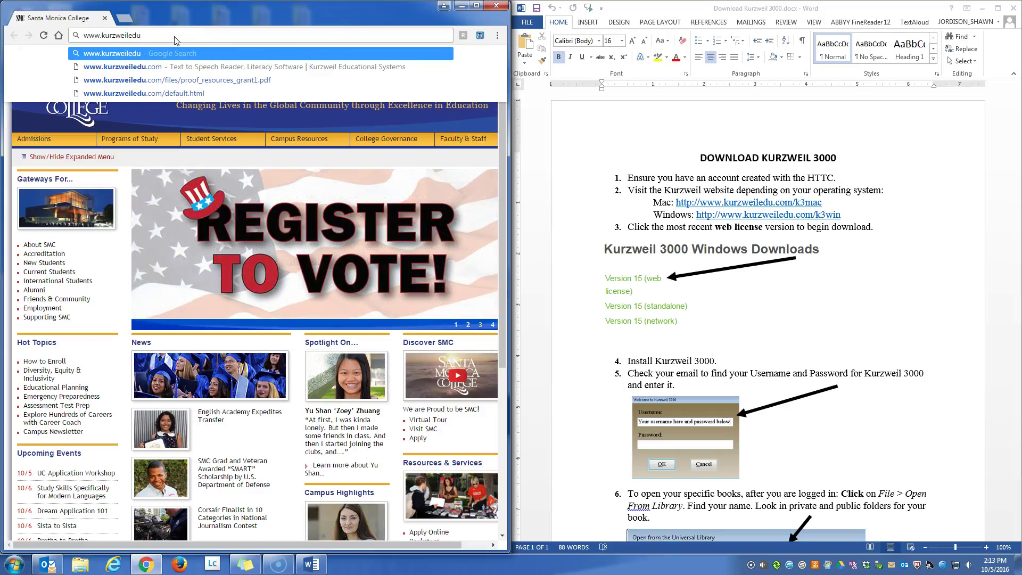
pyautogui.write('.oc')
pyautogui.press('BackSpace')
pyautogui.write('co')
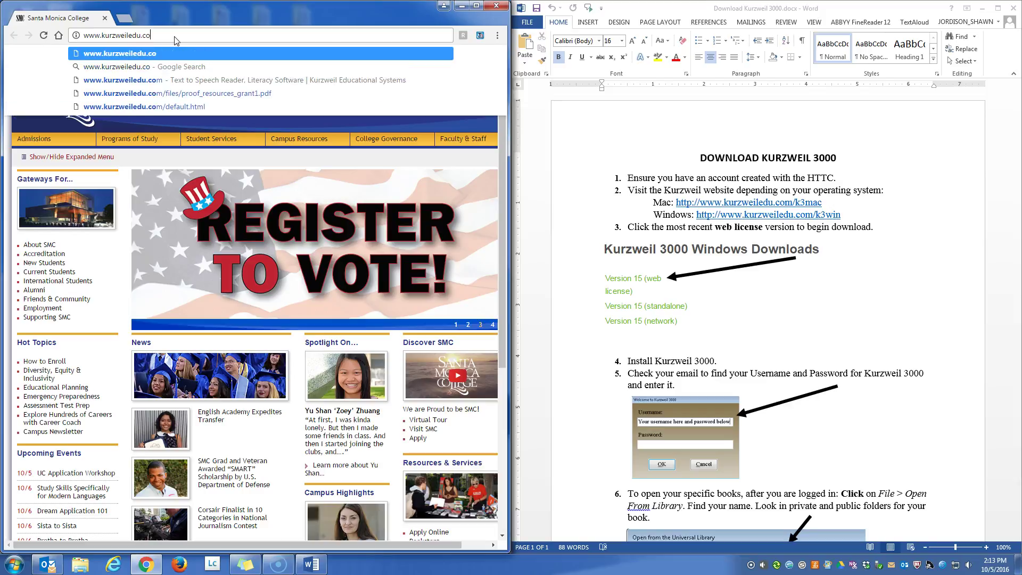
pyautogui.write('m/k')
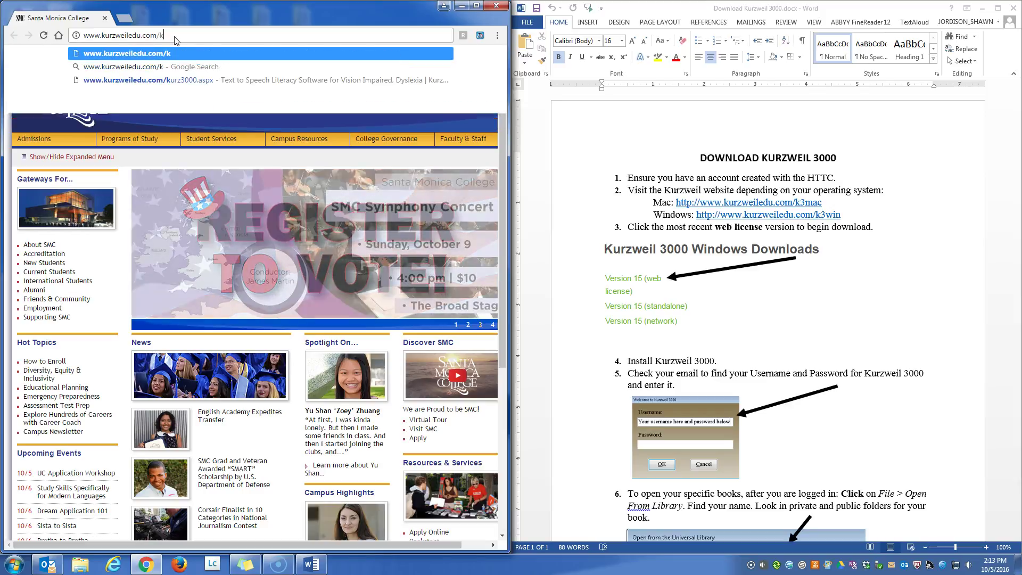
pyautogui.write('3win')
pyautogui.press('Return')
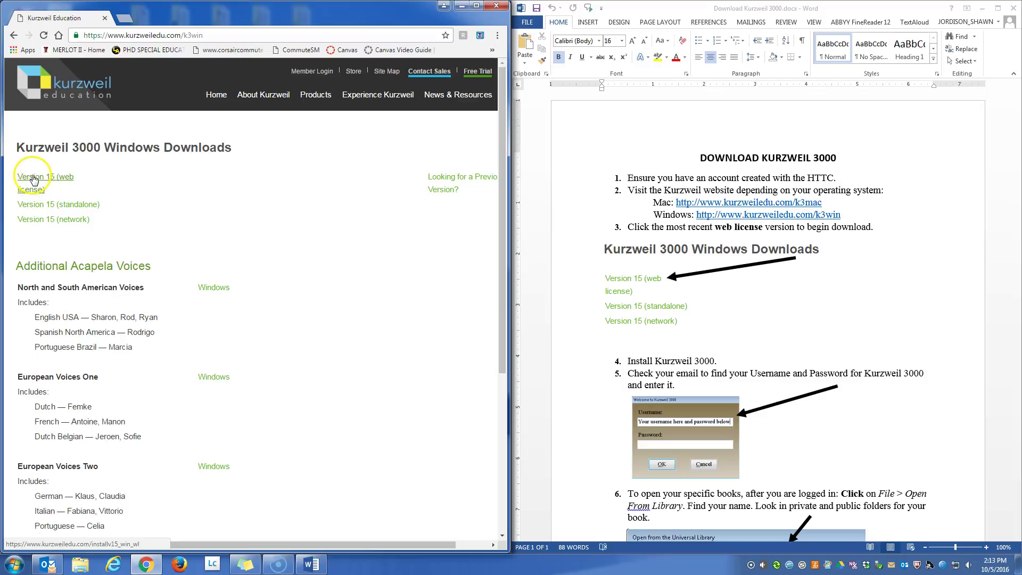
# Step: Download the Kurzweil 3000 Version 15 (web license) installer for Windows
pyautogui.click(32, 178)
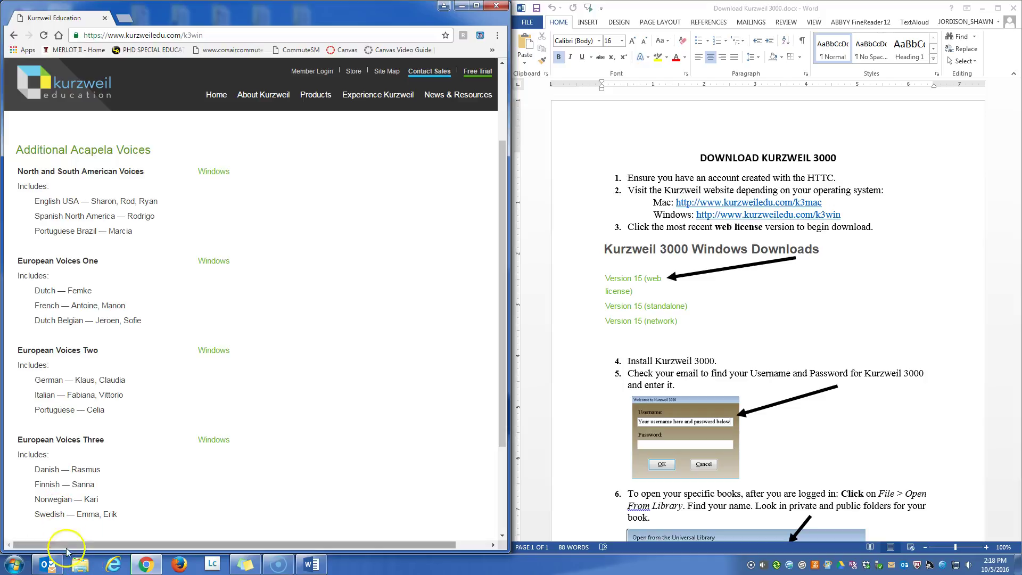
# Step: Select K3000_k3_1503_W_WebLicense.exe in the Explorer Downloads folder
pyautogui.click(81, 564)
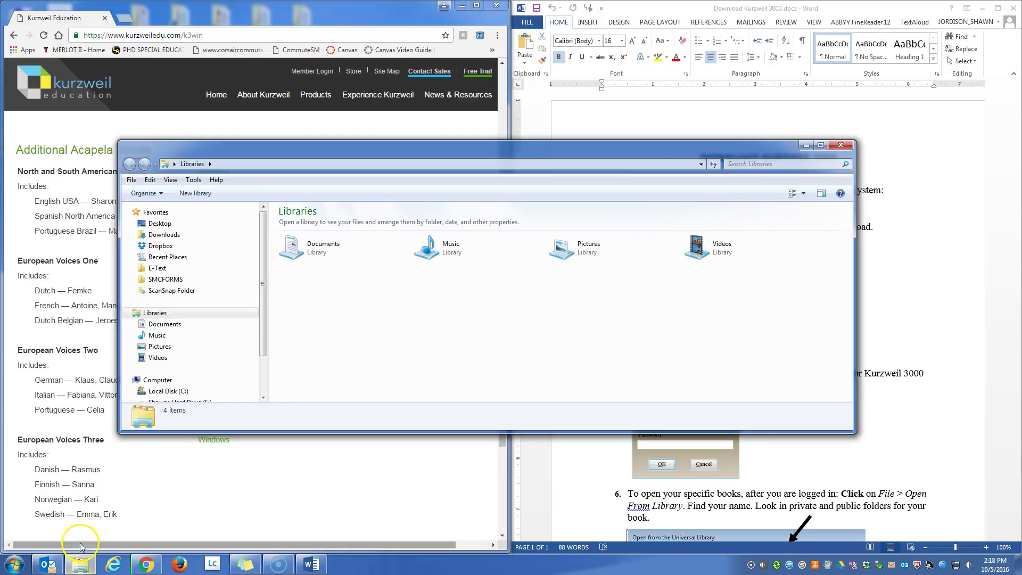
pyautogui.click(169, 234)
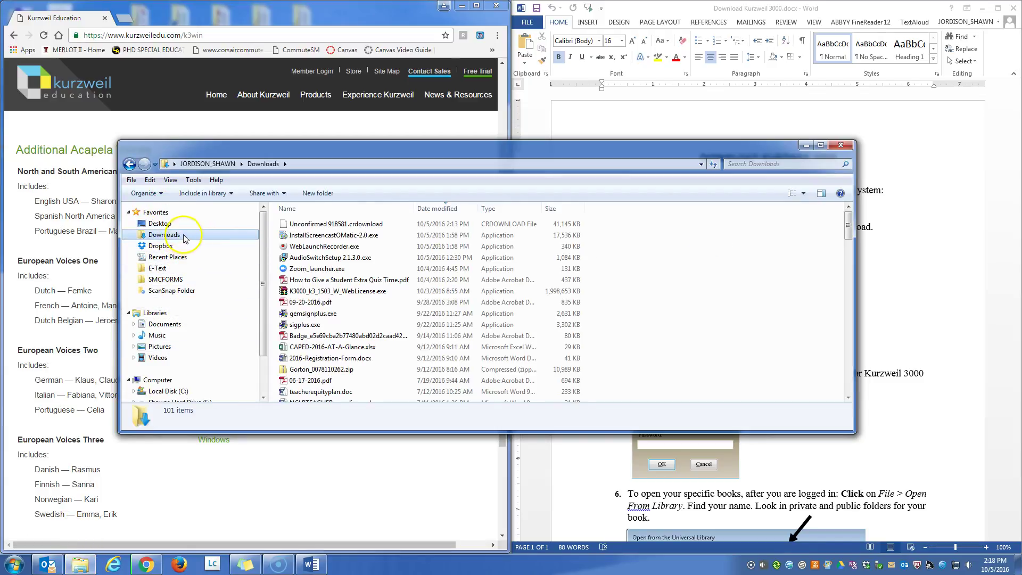
pyautogui.click(340, 292)
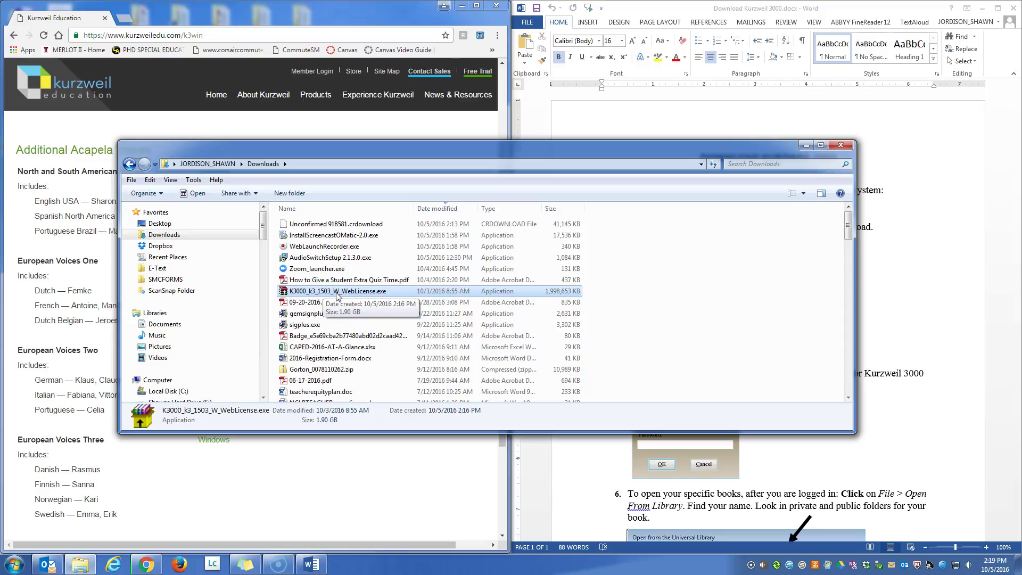
# Step: Extract the K-3000 Web License installer to E:\Software and close the Downloads window
pyautogui.doubleClick(336, 292)
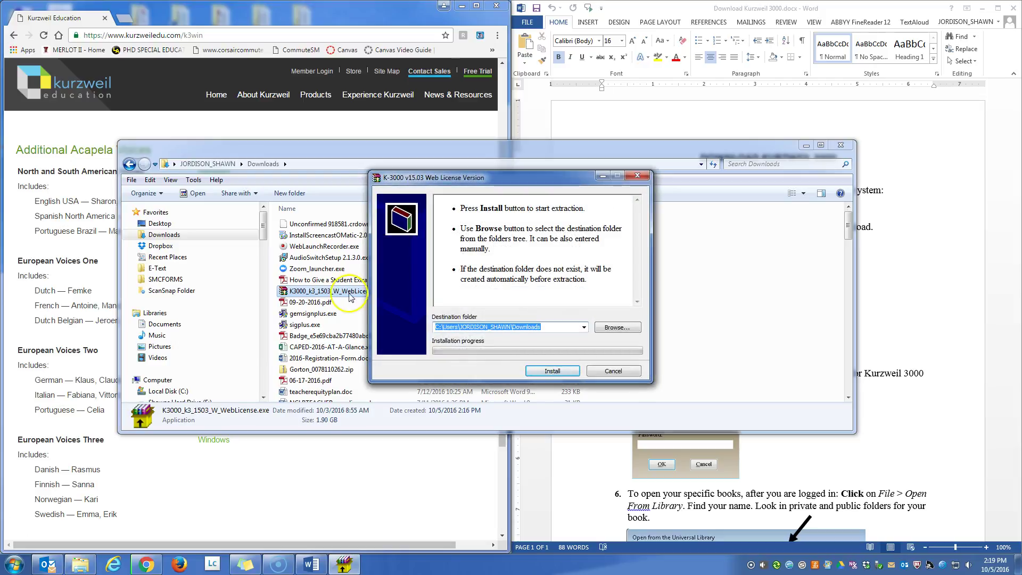
pyautogui.click(584, 327)
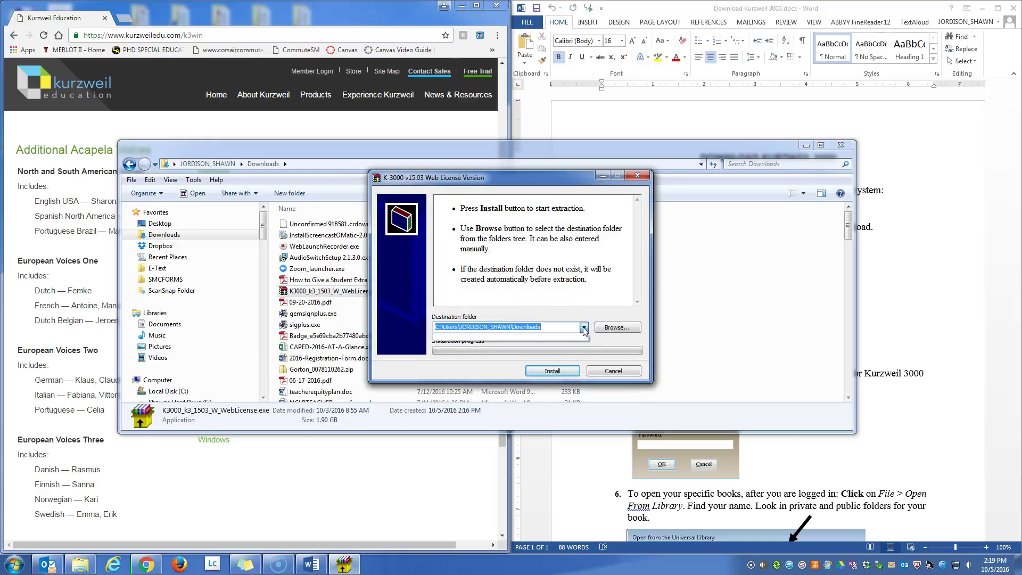
pyautogui.click(621, 327)
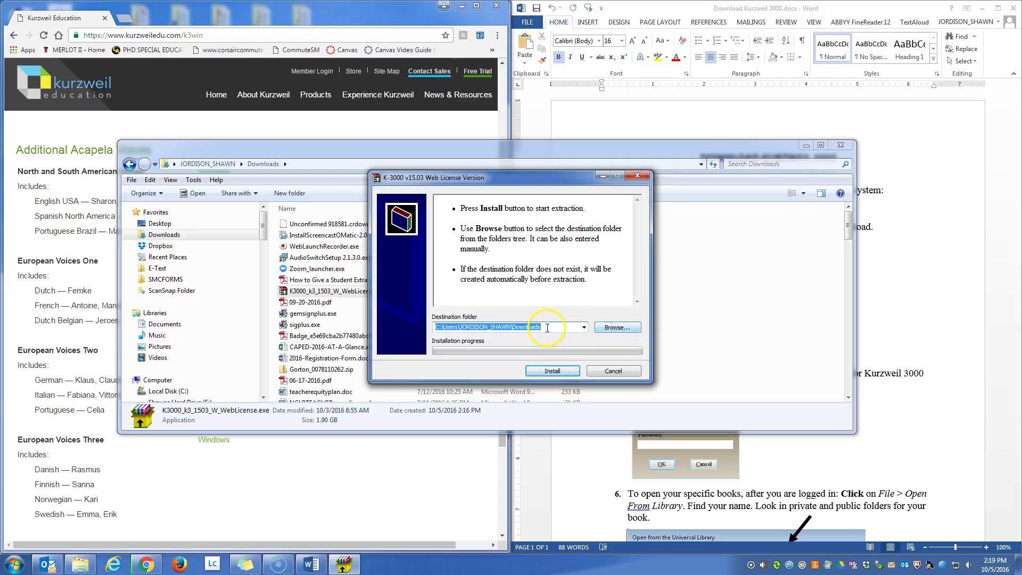
pyautogui.write('E:\\Software folder')
pyautogui.click(560, 372)
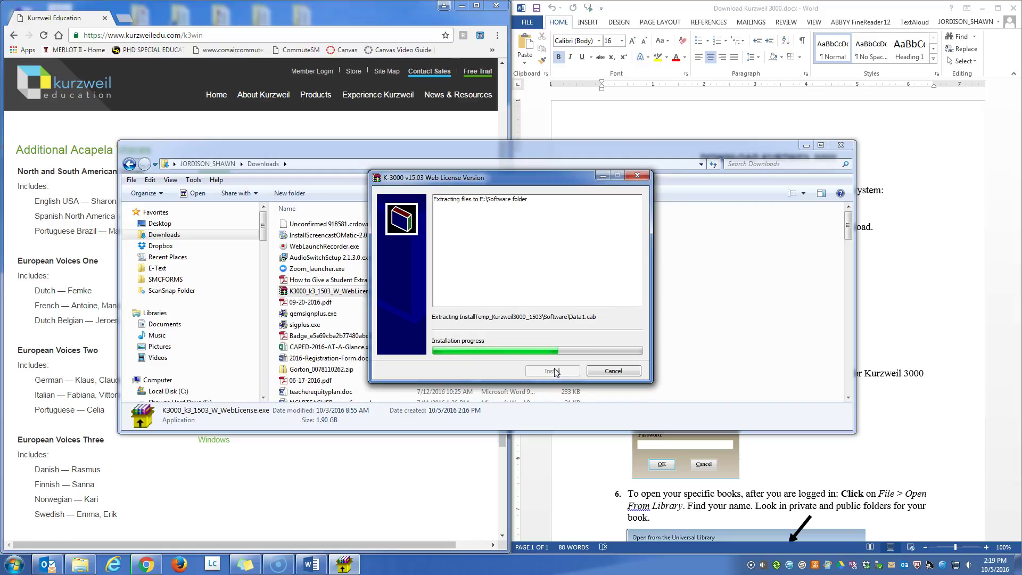
pyautogui.click(840, 145)
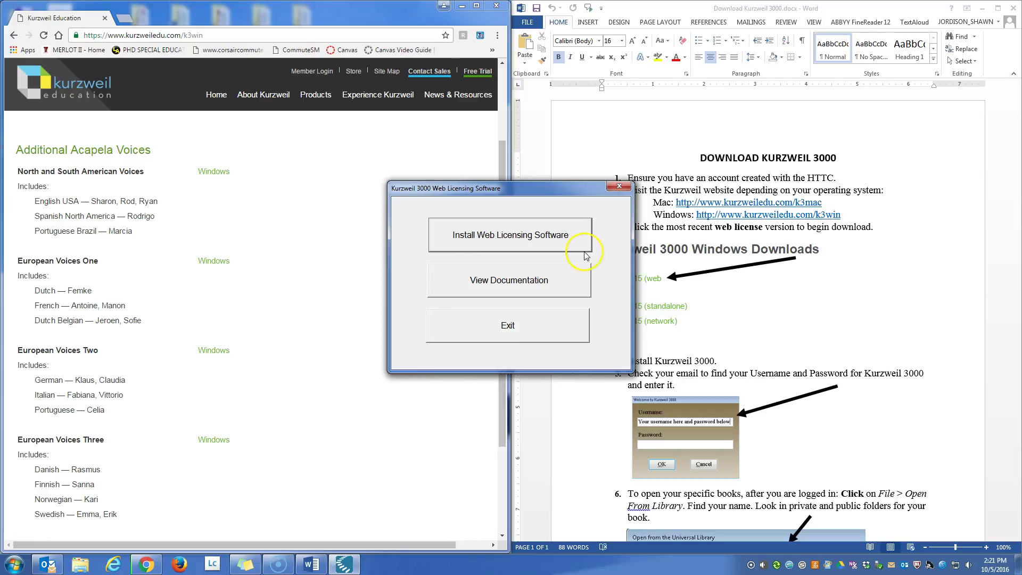
# Step: Choose 'Install Web Licensing Software' to launch the Kurzweil 3000 v.15 installer
pyautogui.click(524, 244)
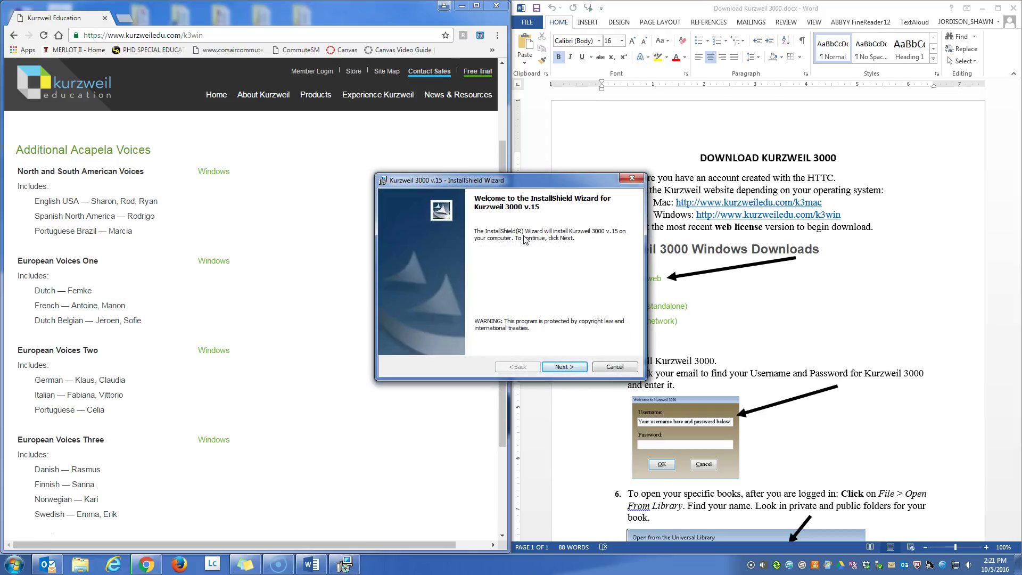
# Step: Accept the license, keep the default customer info and Complete setup, and install
pyautogui.click(577, 370)
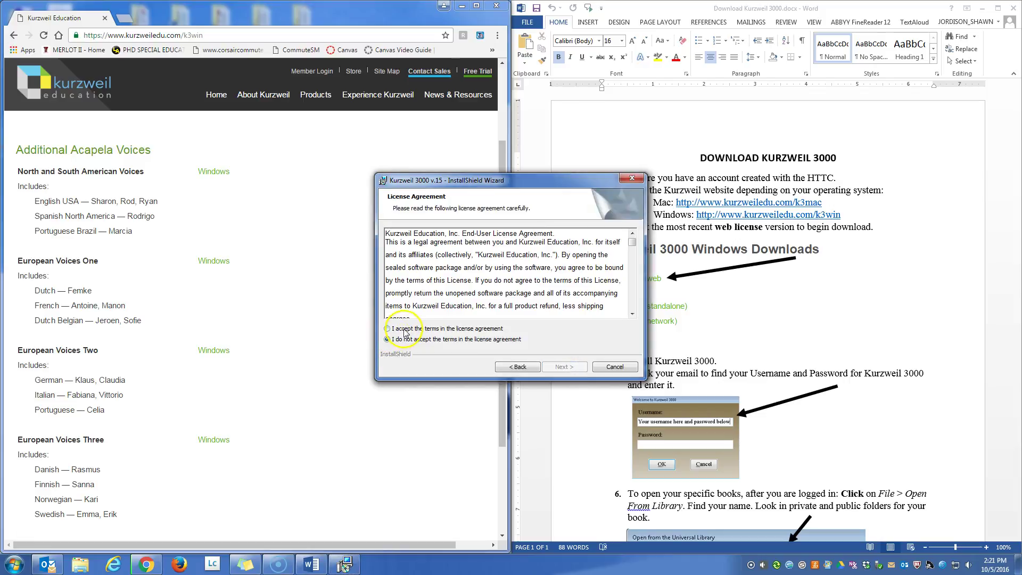
pyautogui.click(403, 330)
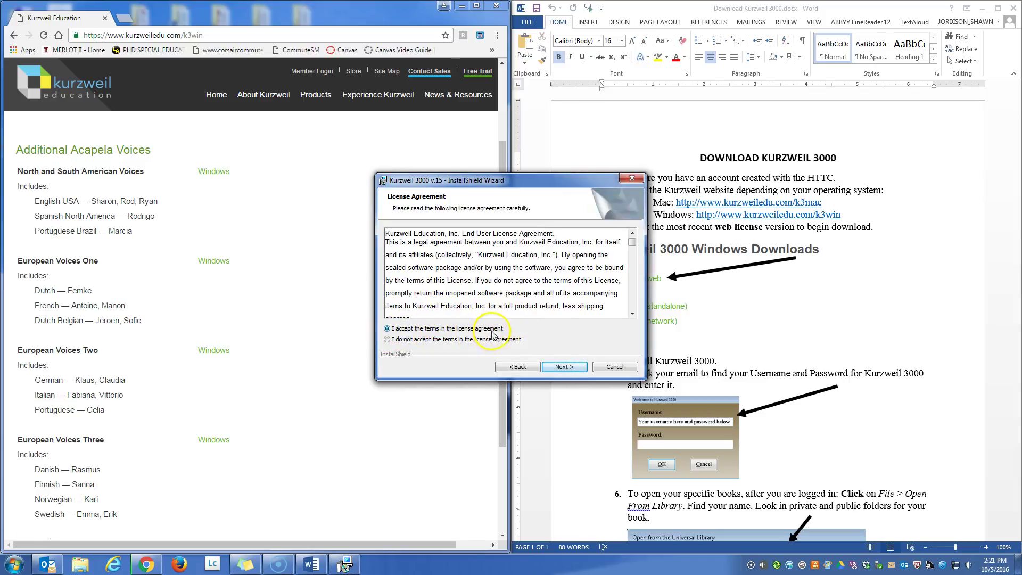
pyautogui.click(570, 368)
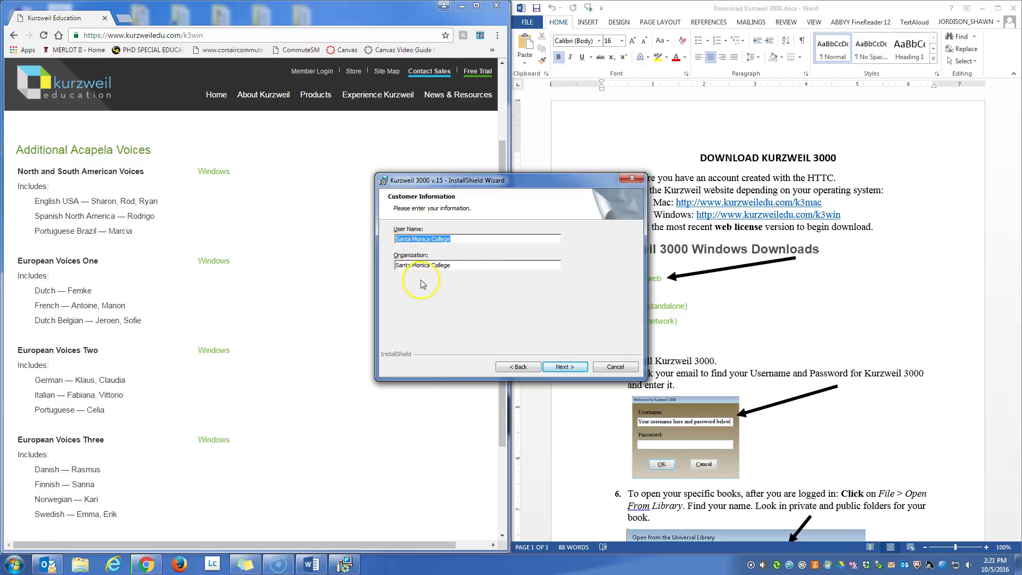
pyautogui.click(572, 372)
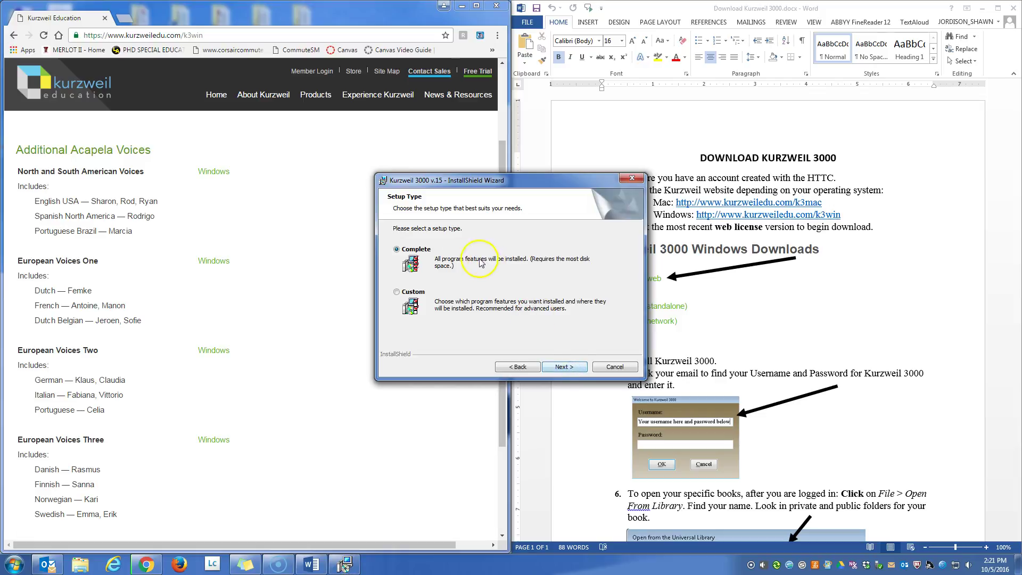
pyautogui.click(577, 371)
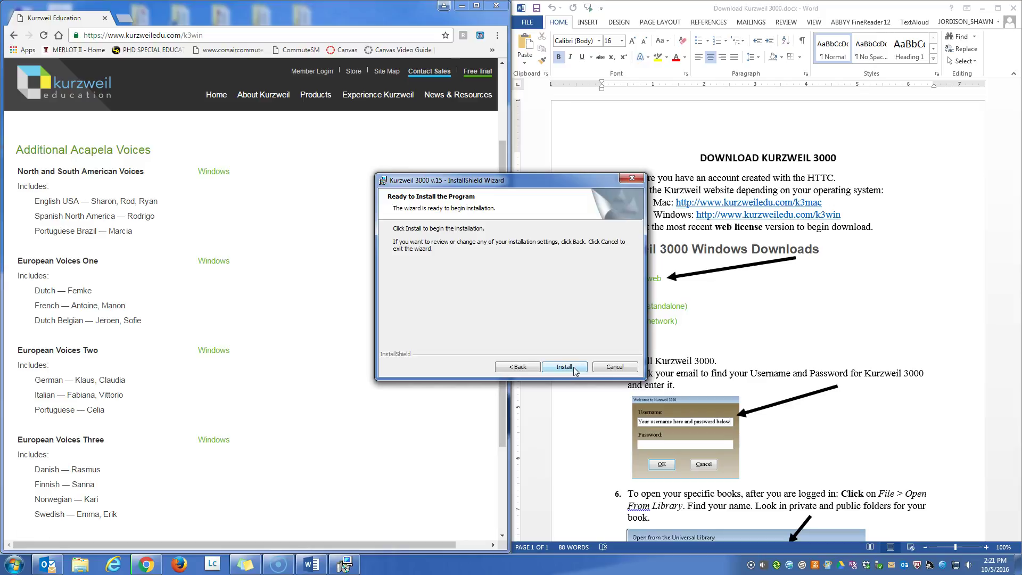
pyautogui.click(575, 371)
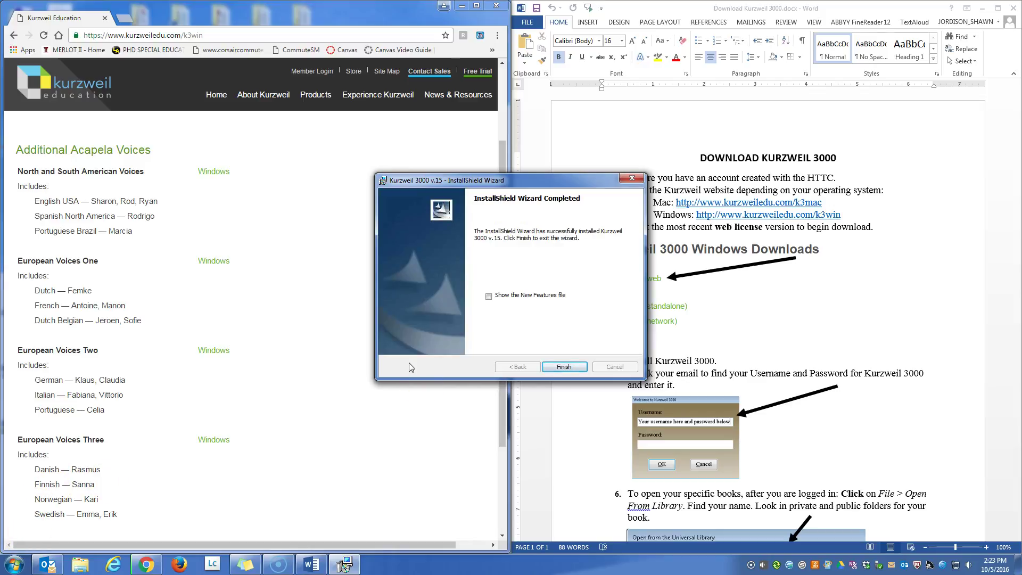
# Step: Finish the wizard and choose No to restart the computer later
pyautogui.click(564, 367)
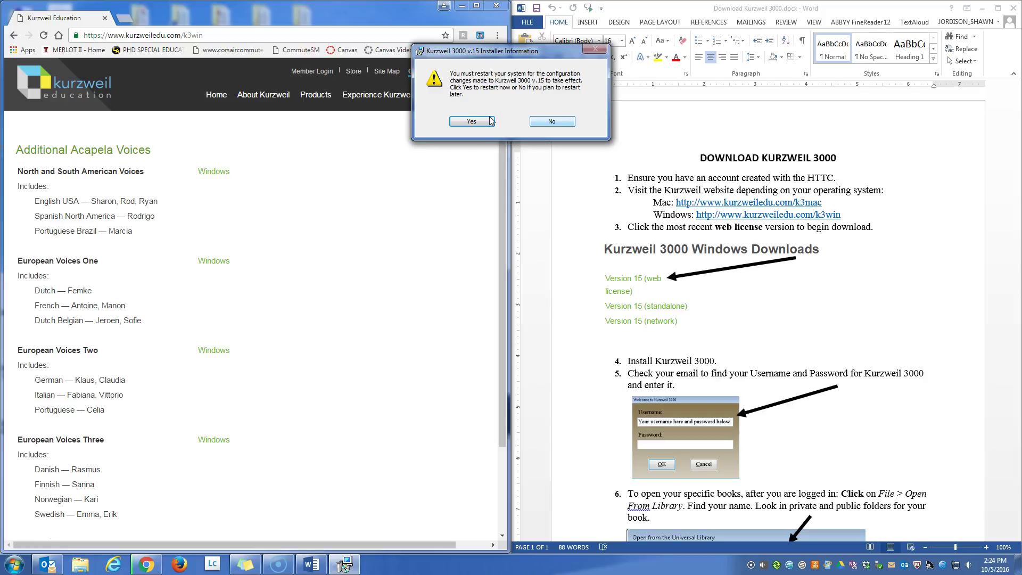
pyautogui.click(539, 126)
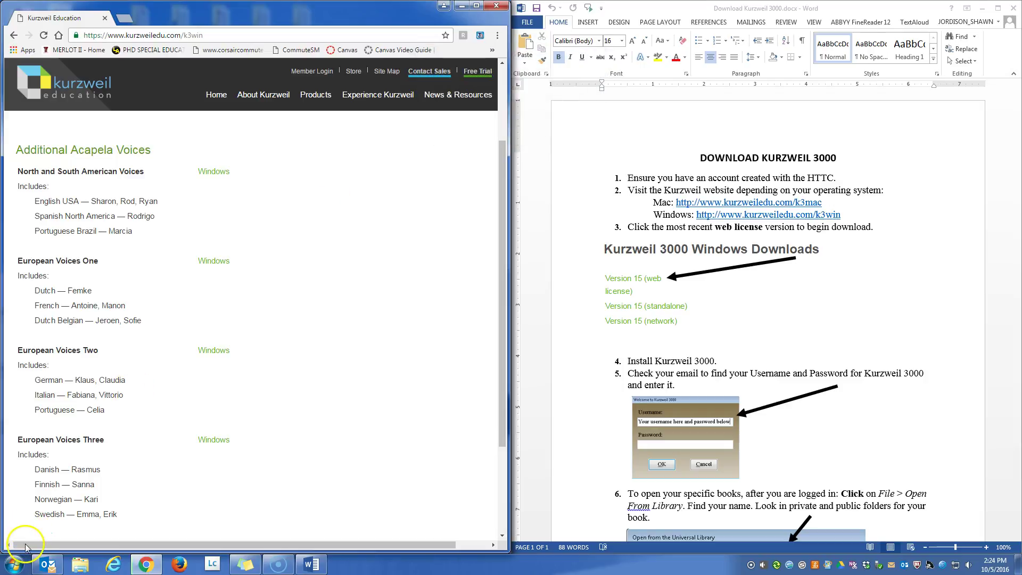